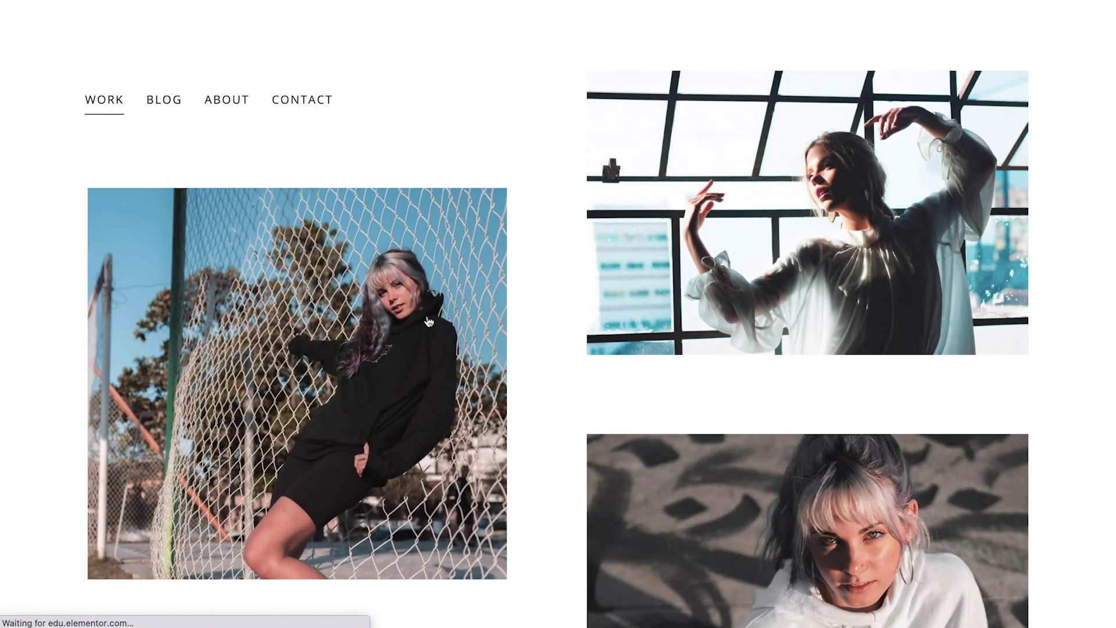
Step: Scroll down the portfolio's Work page to preview the finished site design
{"action": "scroll", "coordinate": [429, 321], "scroll_direction": "down", "scroll_amount": 10}
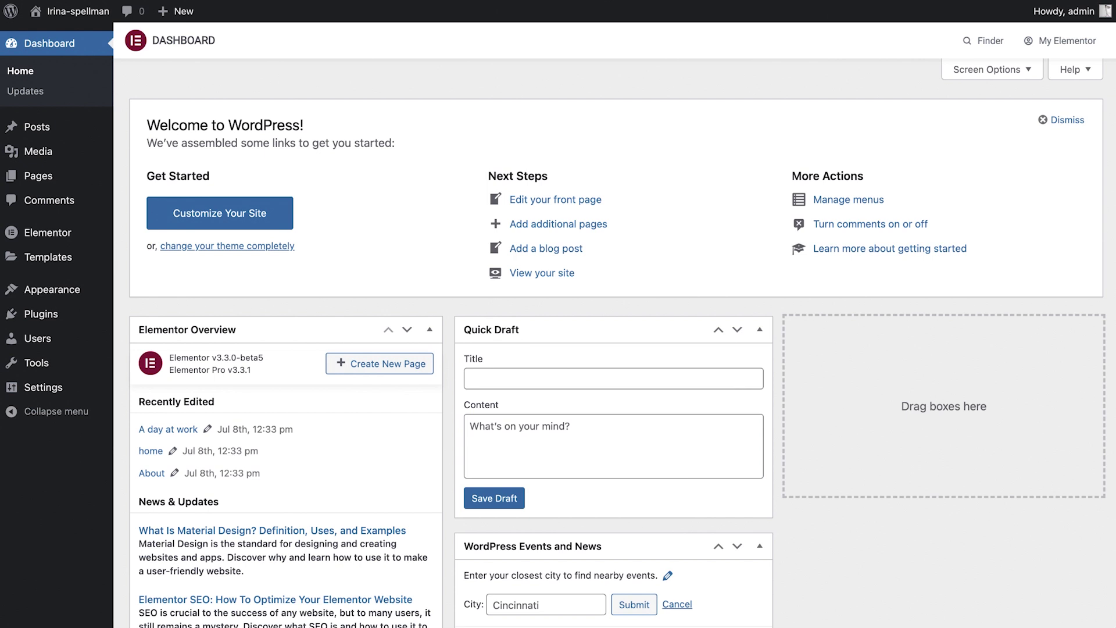
Step: In Elementor Settings > Experiments, set Import Export Template Kit to Active and save changes
{"action": "mouse_move", "coordinate": [61, 234]}
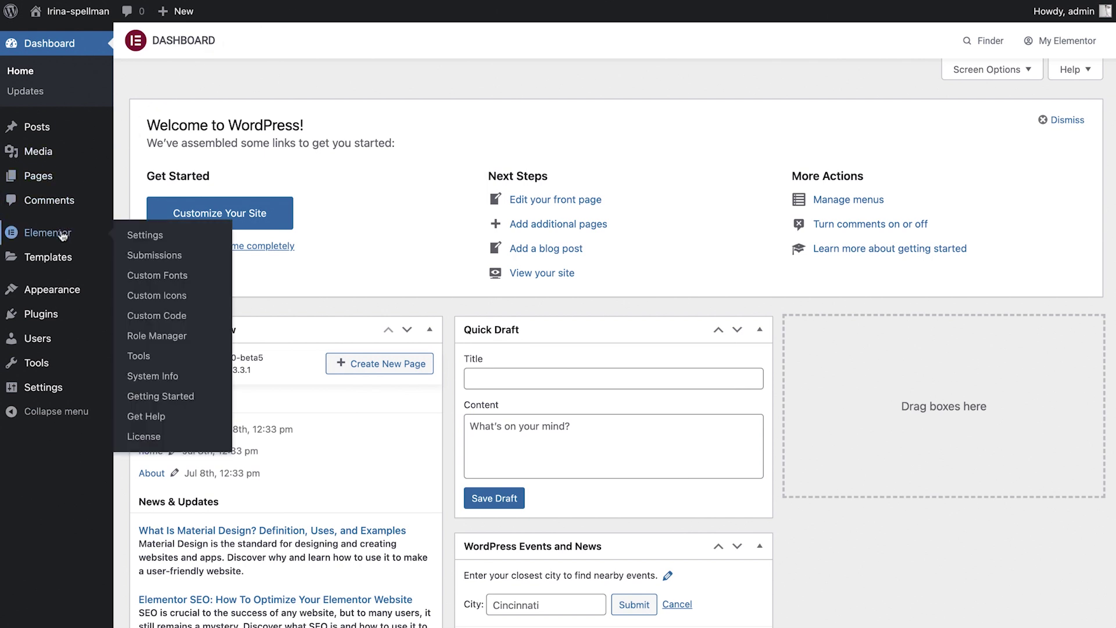
{"action": "left_click", "coordinate": [140, 240]}
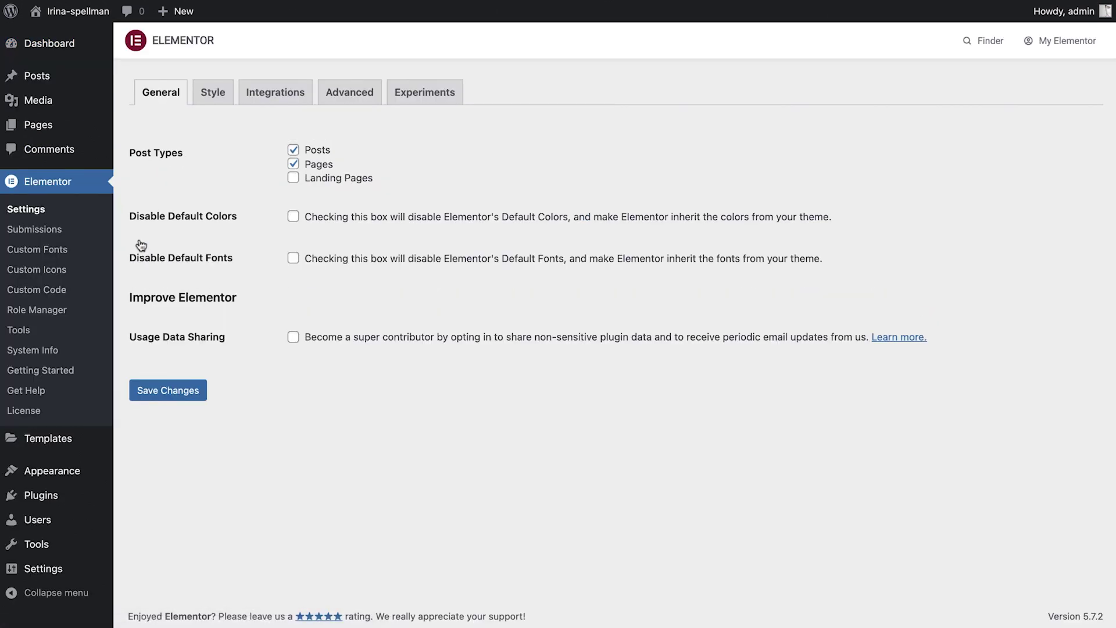
{"action": "left_click", "coordinate": [425, 91]}
{"action": "scroll", "coordinate": [439, 93], "scroll_direction": "down", "scroll_amount": 3}
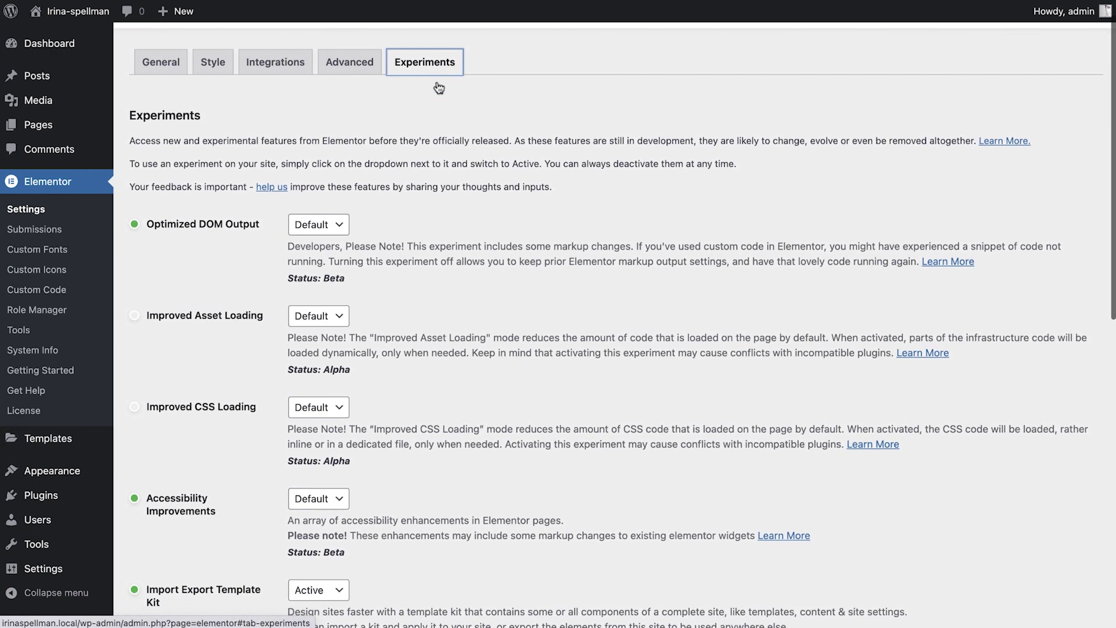
{"action": "scroll", "coordinate": [439, 87], "scroll_direction": "down", "scroll_amount": 2}
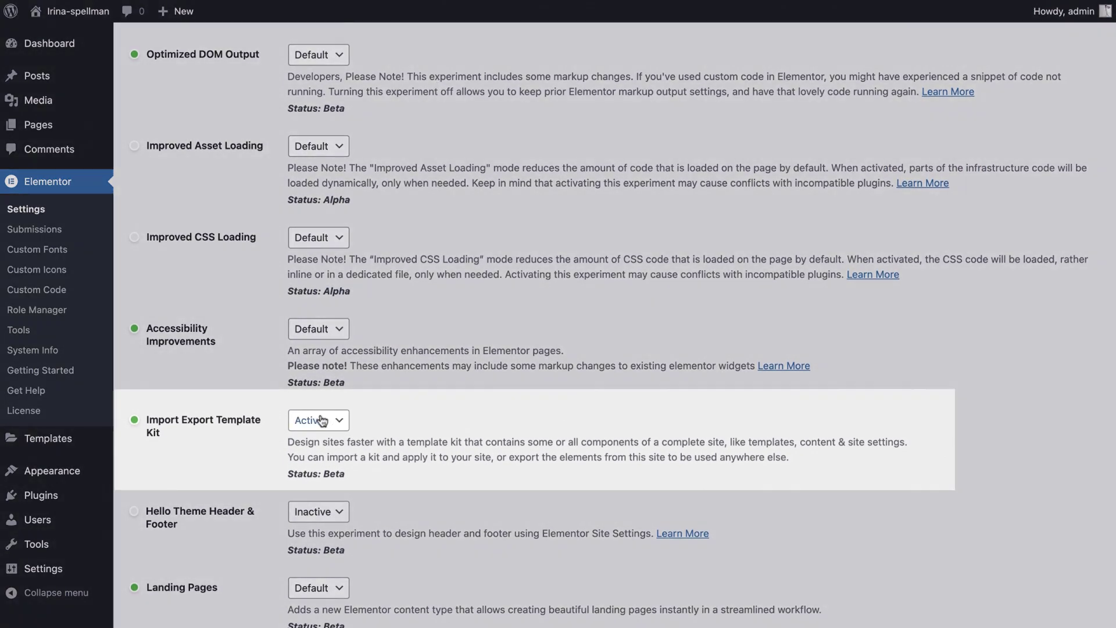
{"action": "left_click", "coordinate": [321, 420]}
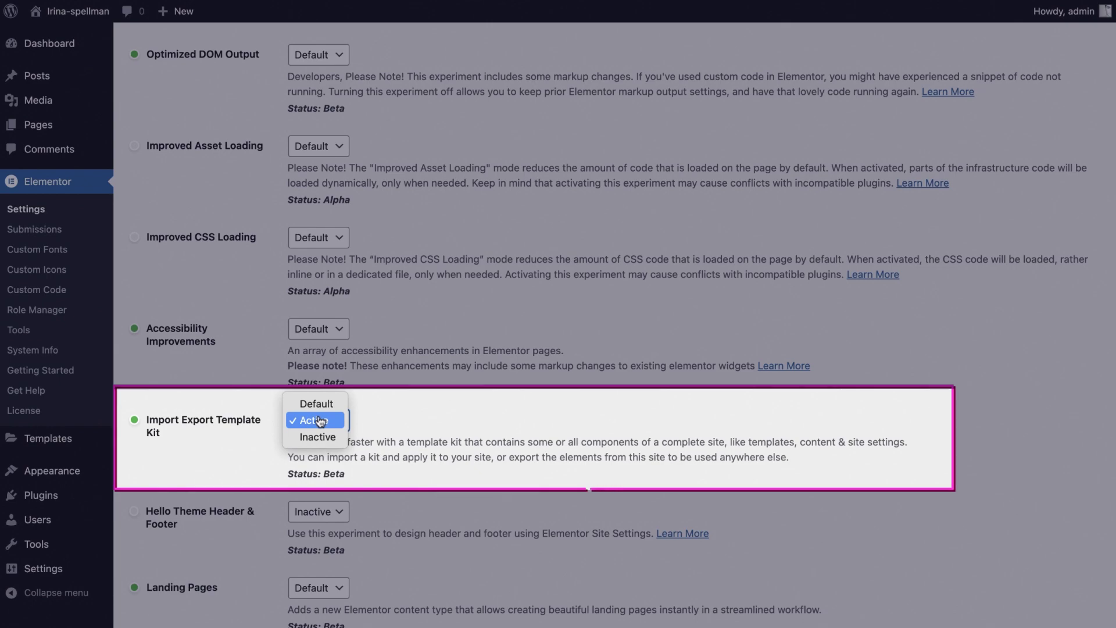
{"action": "left_click", "coordinate": [320, 420]}
{"action": "scroll", "coordinate": [320, 420], "scroll_direction": "down", "scroll_amount": 8}
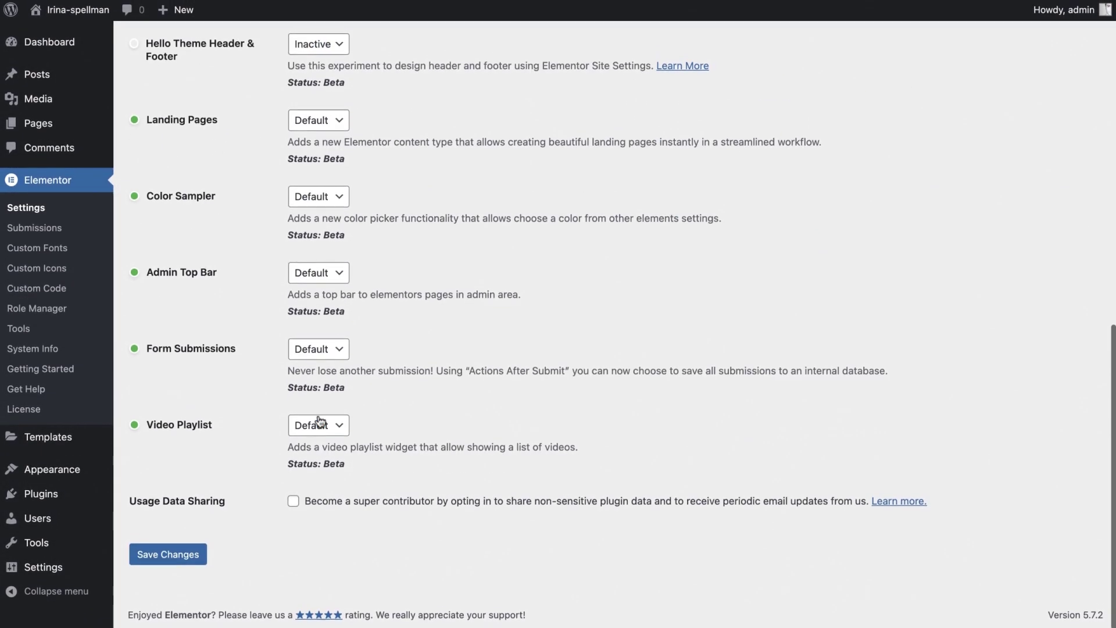
{"action": "left_click", "coordinate": [181, 557]}
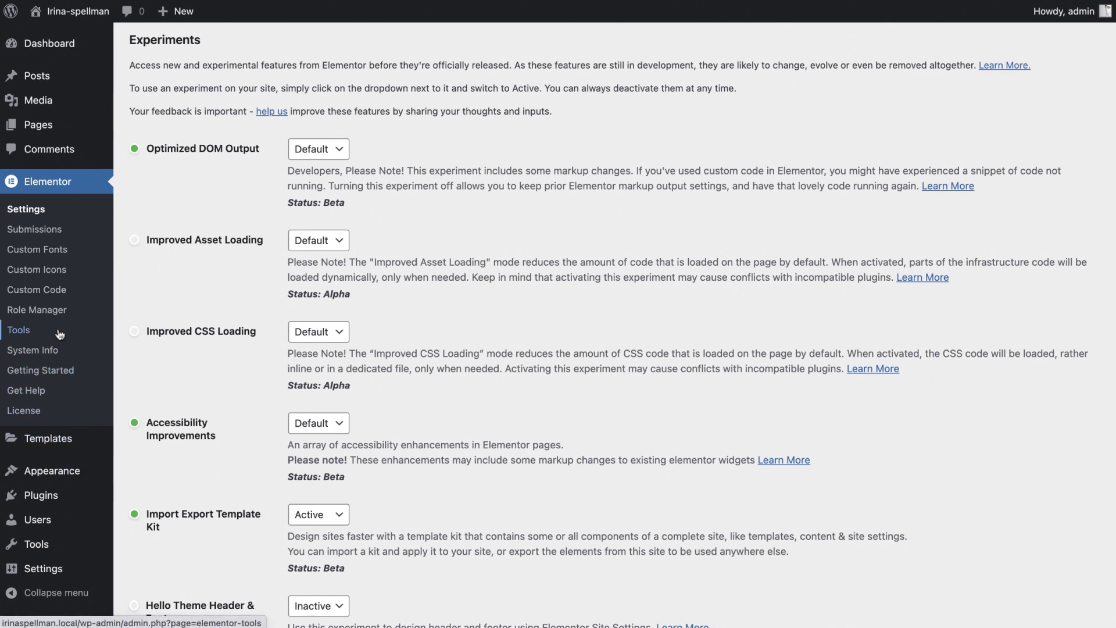
Step: Start a template kit export from the Import / Export Kit tab in Elementor Tools
{"action": "left_click", "coordinate": [19, 330]}
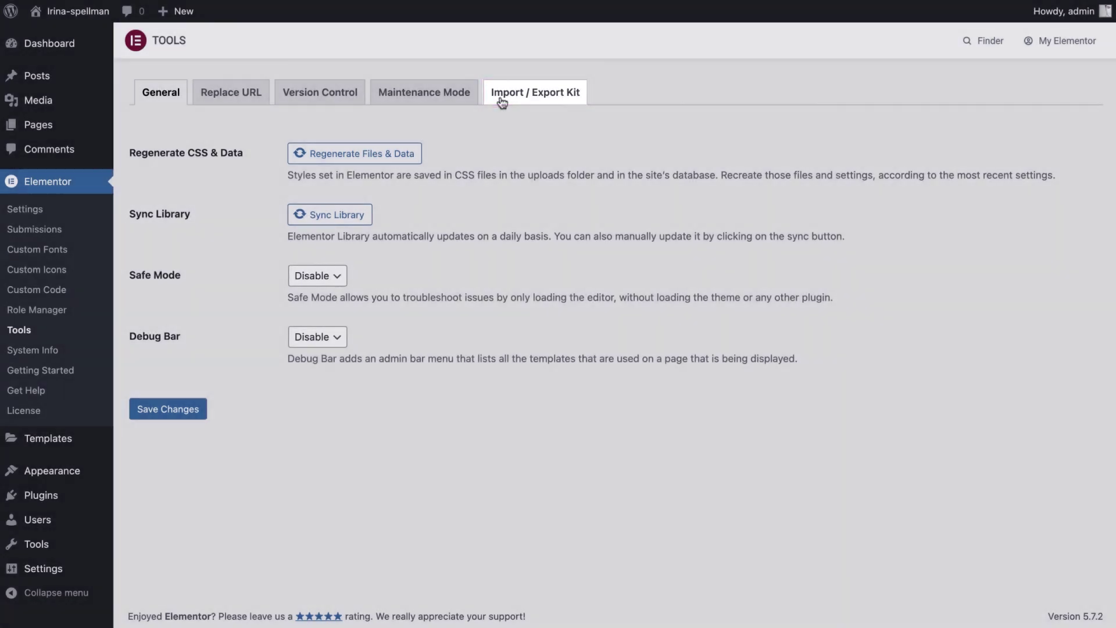
{"action": "left_click", "coordinate": [502, 102]}
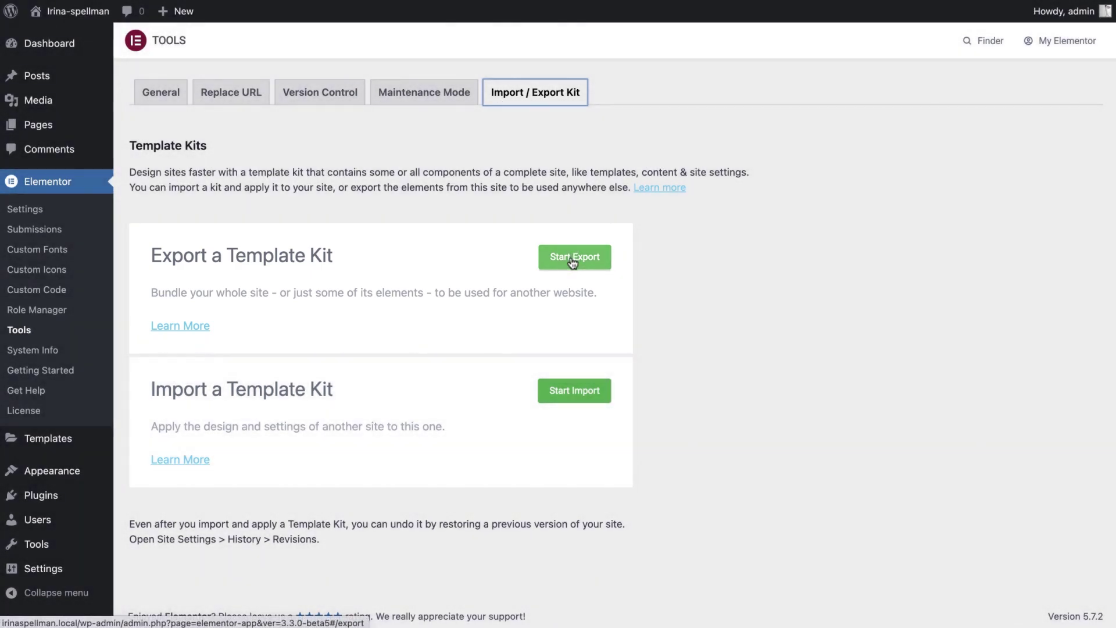
{"action": "left_click", "coordinate": [573, 258]}
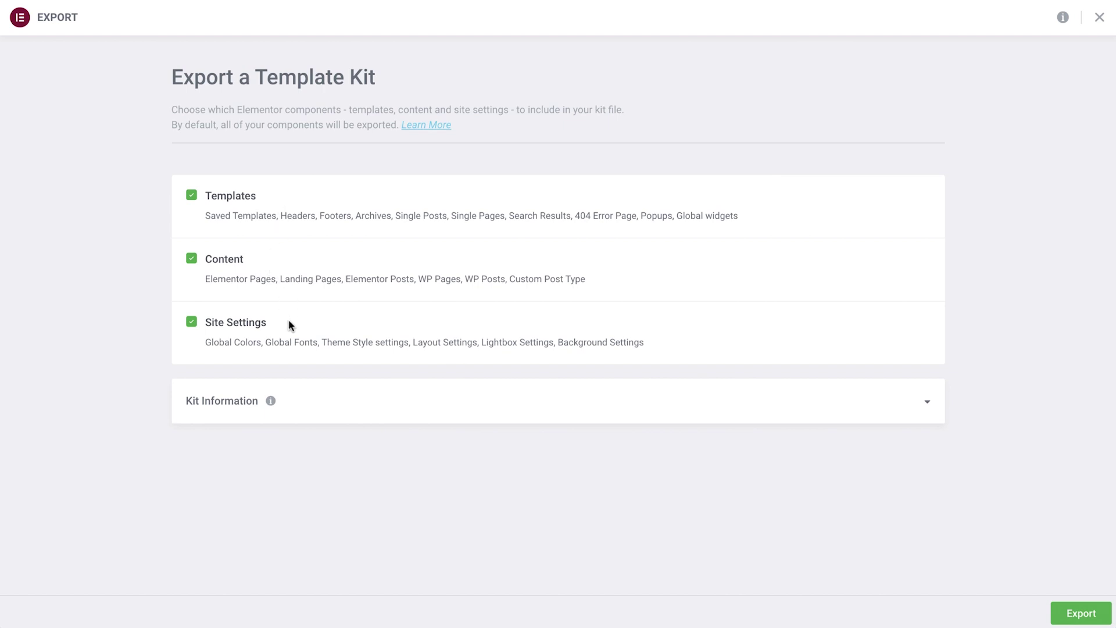
Step: Name the kit 'Portfolio Template', describe it as a client work-showcase template, and export the zip
{"action": "left_click", "coordinate": [292, 401]}
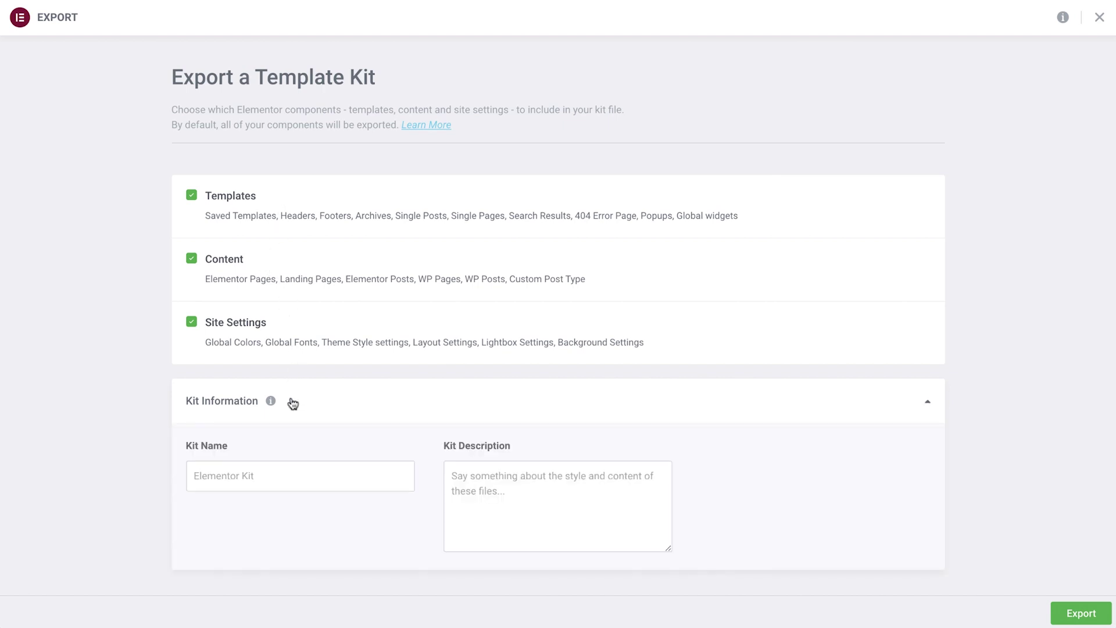
{"action": "left_click", "coordinate": [255, 470]}
{"action": "type", "text": "Portfolio Template"}
{"action": "left_click", "coordinate": [493, 506]}
{"action": "type", "text": "This ki"}
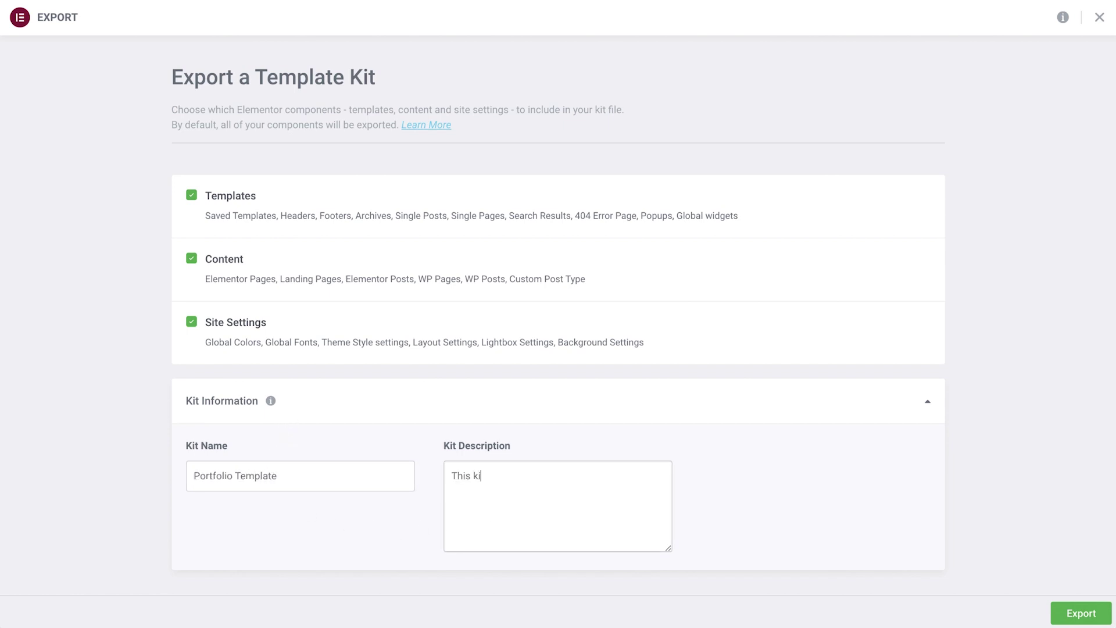
{"action": "type", "text": "t can be used as a template for clients that need to showcase their work."}
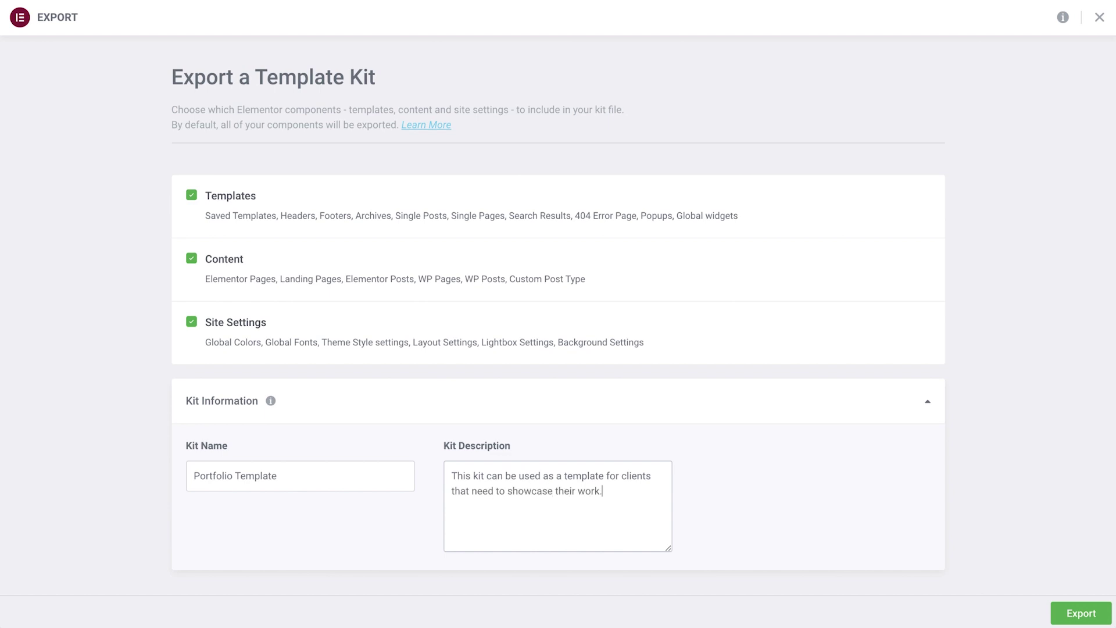
{"action": "left_click", "coordinate": [1066, 614]}
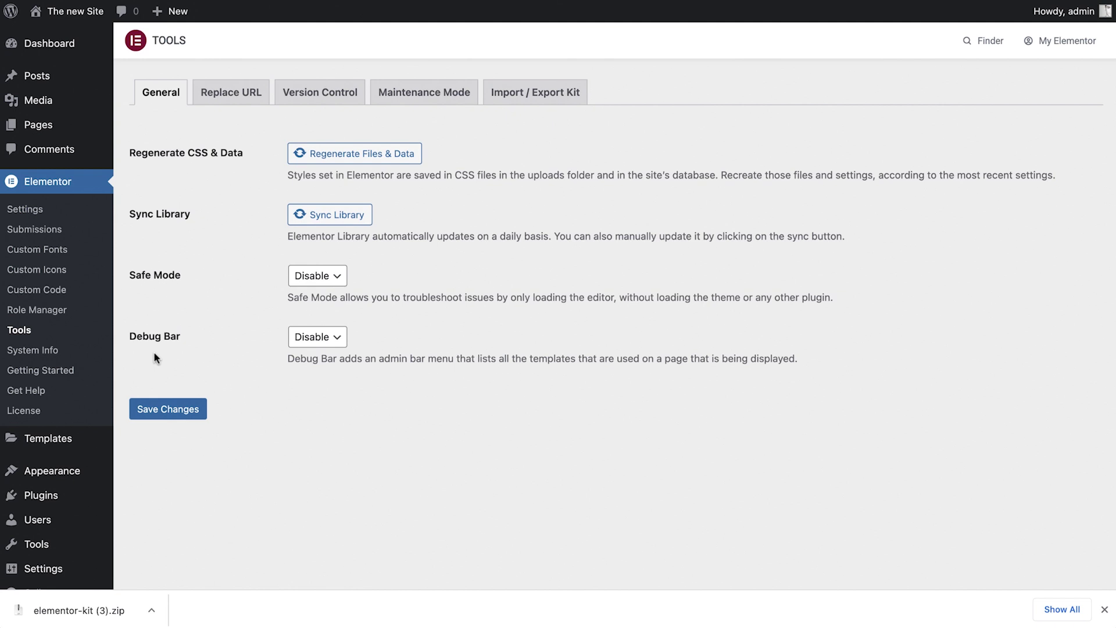
Step: On the new site's Elementor Tools page, switch to the Import / Export Kit tab
{"action": "left_click", "coordinate": [538, 100]}
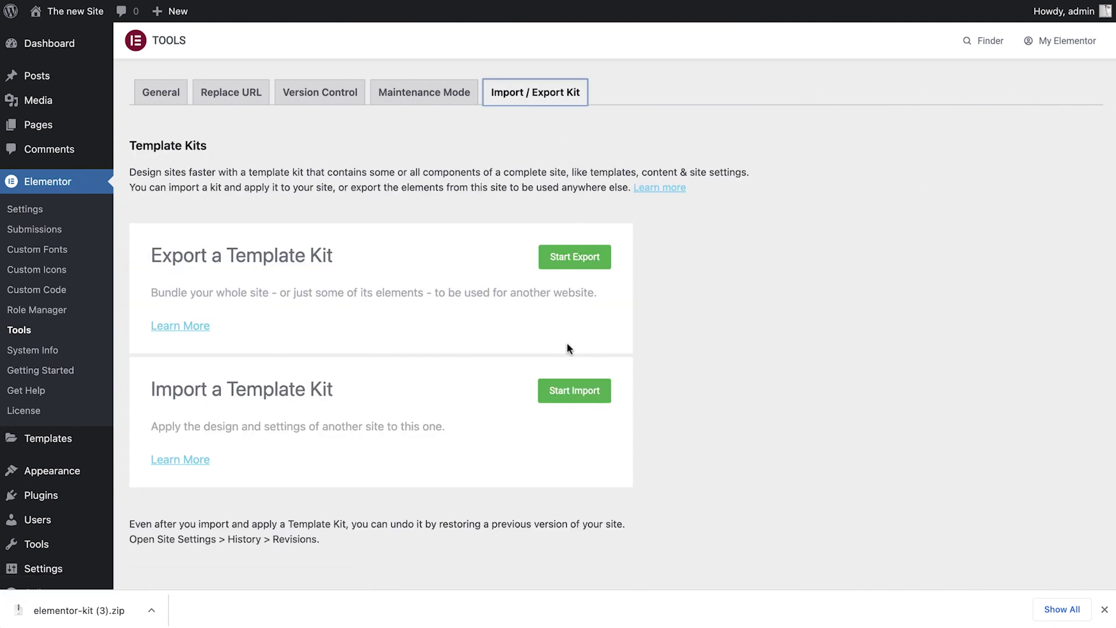
Step: Start an import, upload the elementor-kit zip, and continue with all components checked
{"action": "left_click", "coordinate": [571, 391]}
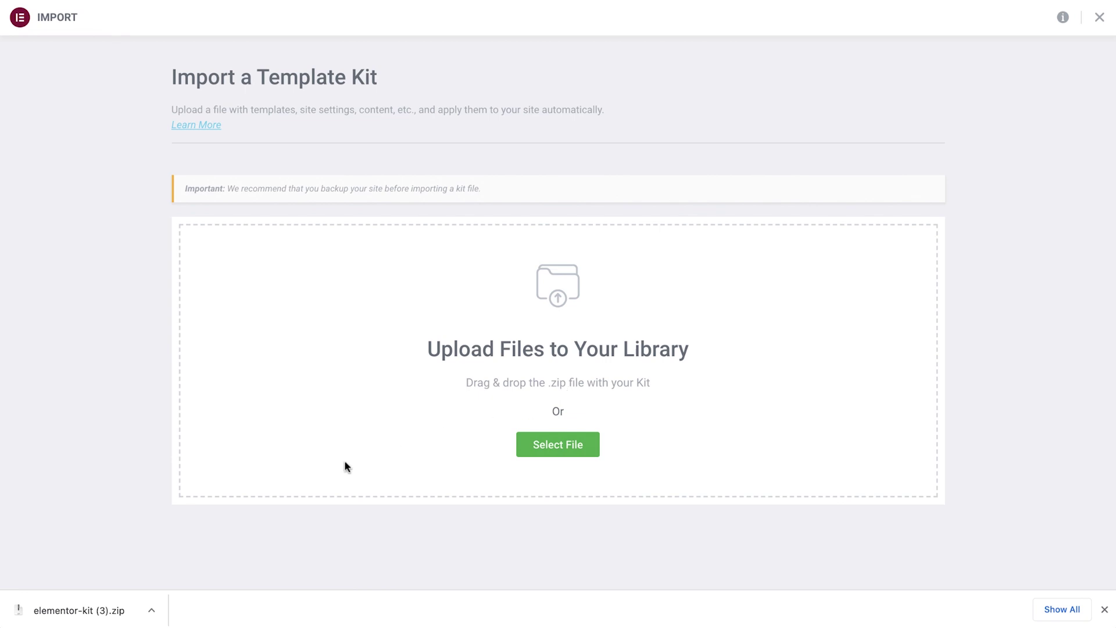
{"action": "left_click_drag", "start_coordinate": [87, 608], "coordinate": [439, 330]}
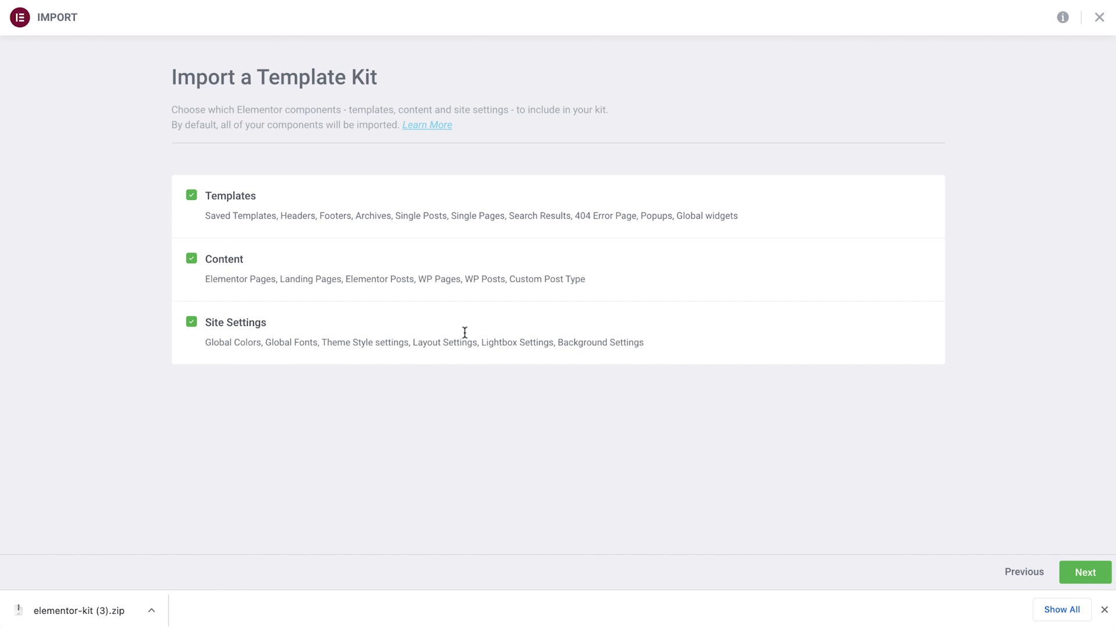
{"action": "left_click", "coordinate": [1070, 571]}
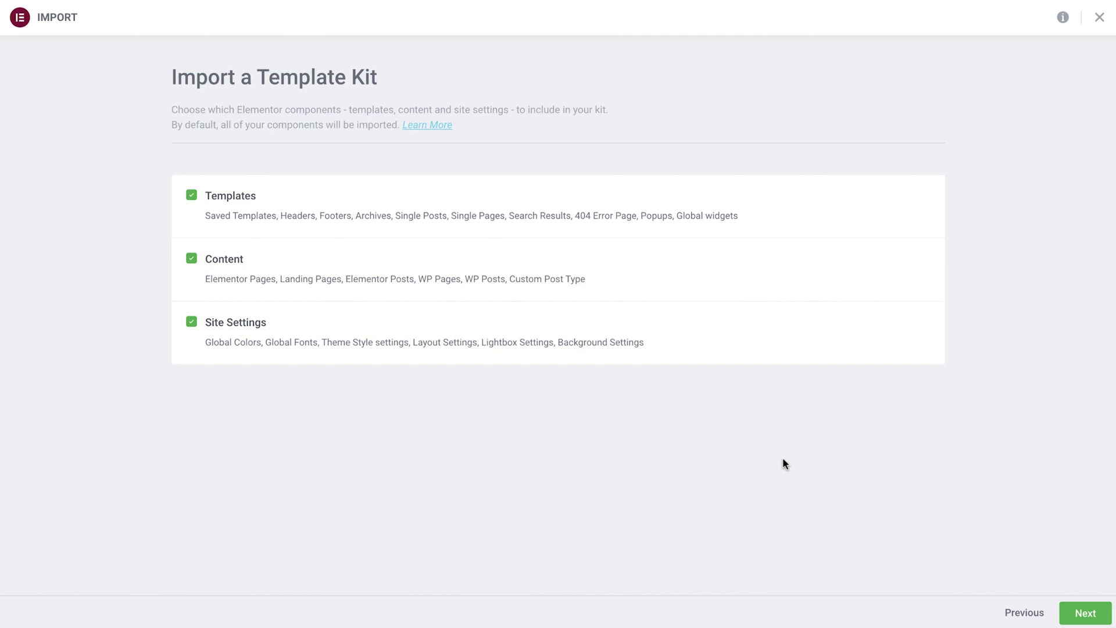
Step: Apply the kit, overriding the Single Post, Archive, Error 404 and Header templates
{"action": "left_click", "coordinate": [1088, 611]}
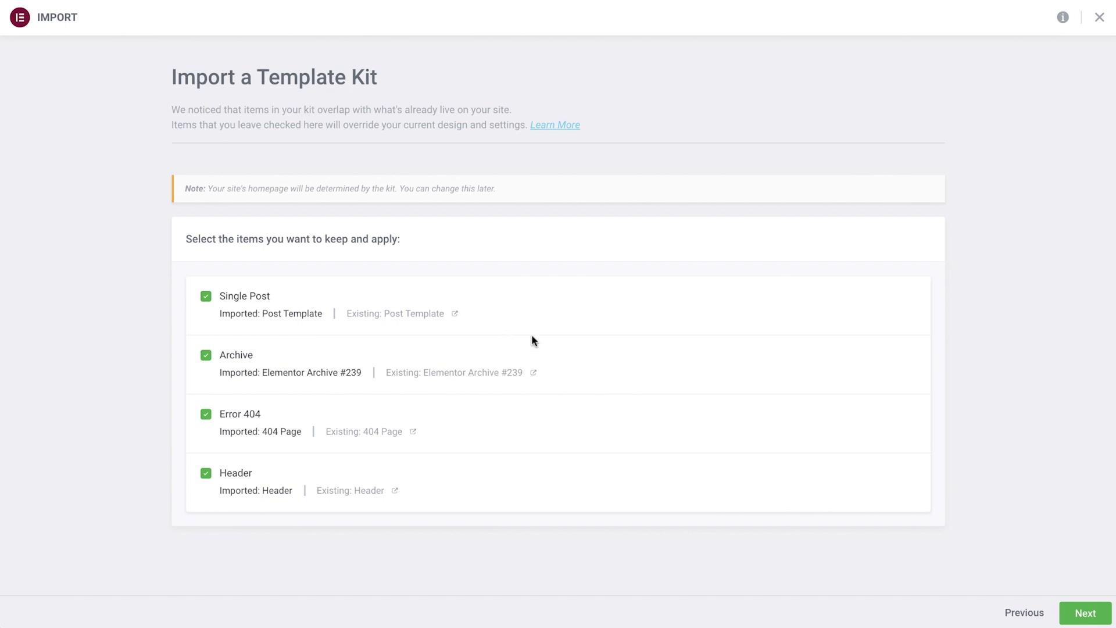
{"action": "left_click", "coordinate": [1073, 615]}
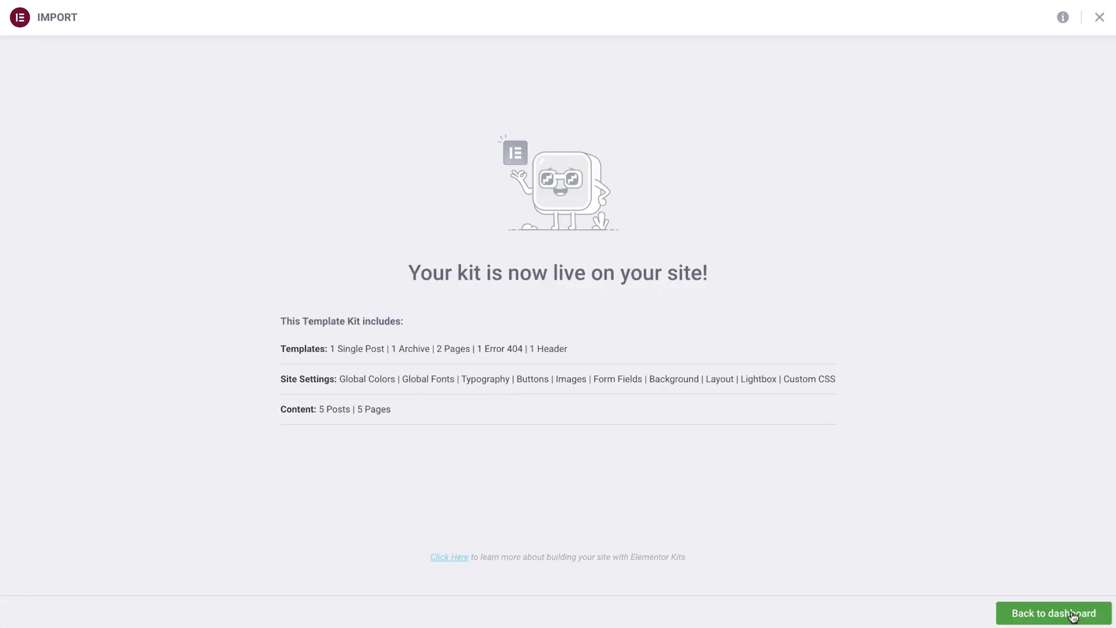
Step: Back in the dashboard, create a new navigation menu named 'main menu' under Appearance > Menus
{"action": "left_click", "coordinate": [1073, 616]}
{"action": "mouse_move", "coordinate": [19, 468]}
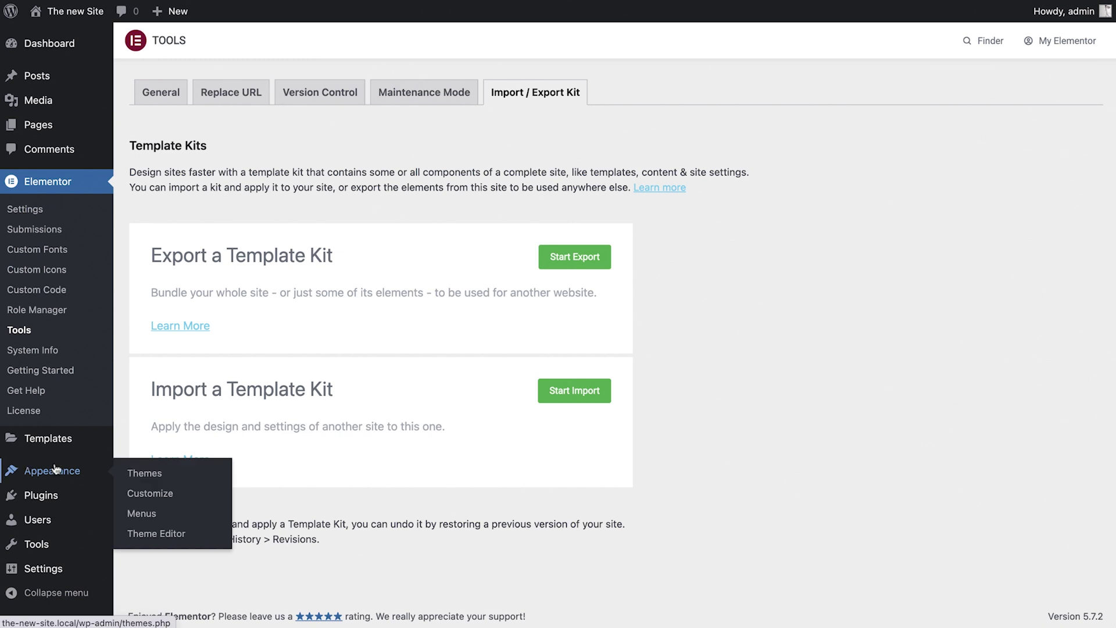
{"action": "left_click", "coordinate": [206, 513]}
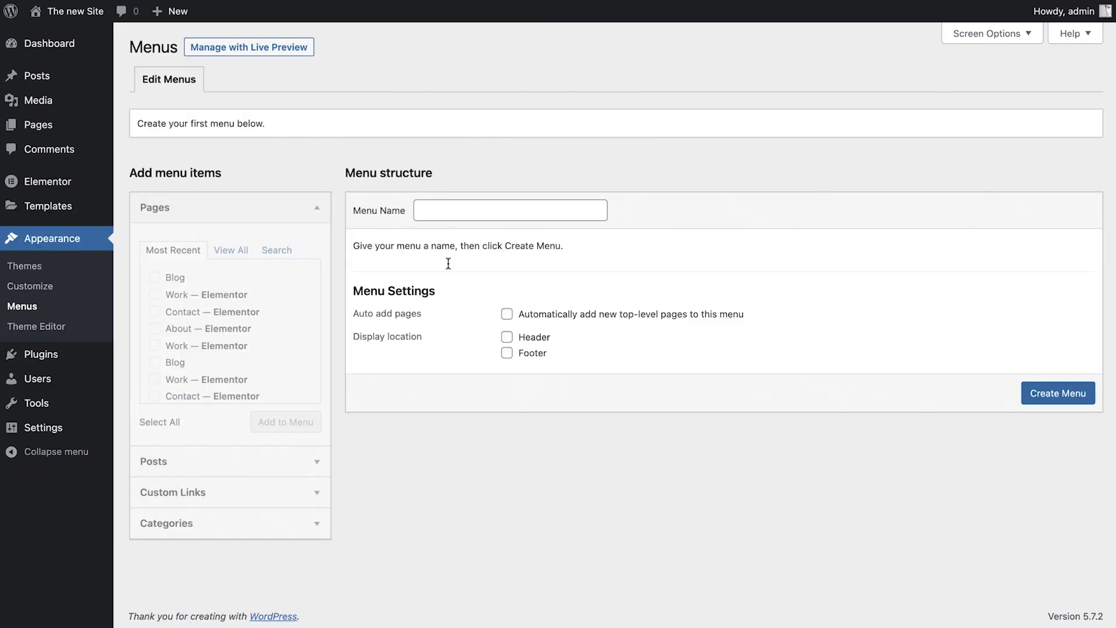
{"action": "left_click", "coordinate": [460, 215]}
{"action": "type", "text": "main menu"}
{"action": "left_click", "coordinate": [1053, 392]}
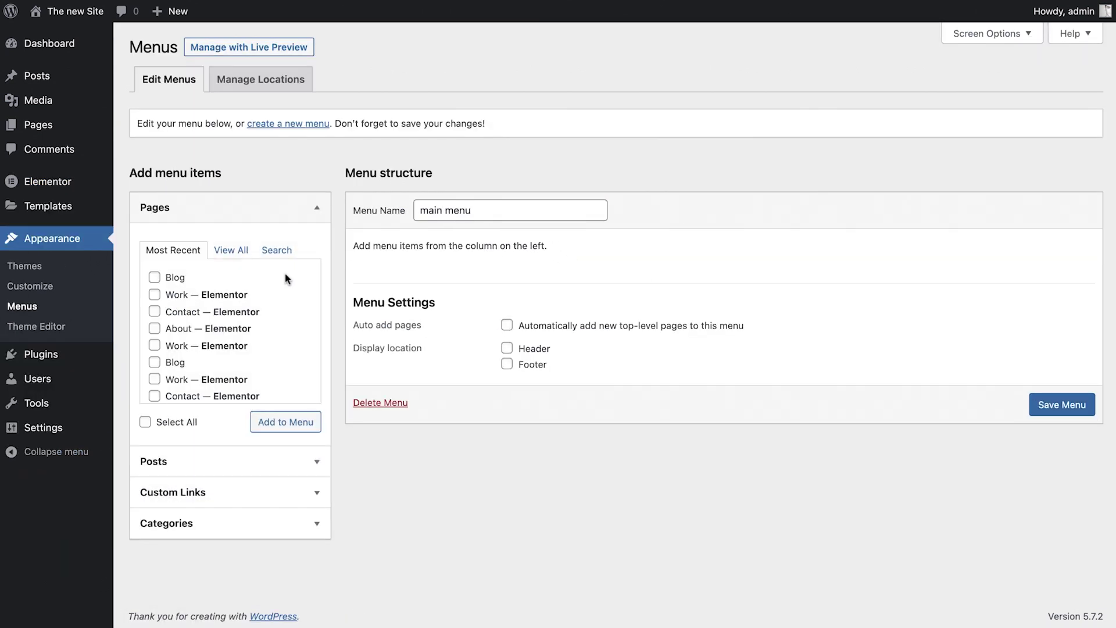
Step: Add the Blog, Work, Contact and About pages to main menu
{"action": "left_click", "coordinate": [155, 277]}
{"action": "left_click", "coordinate": [154, 294]}
{"action": "left_click", "coordinate": [154, 311]}
{"action": "left_click", "coordinate": [154, 329]}
{"action": "left_click", "coordinate": [282, 423]}
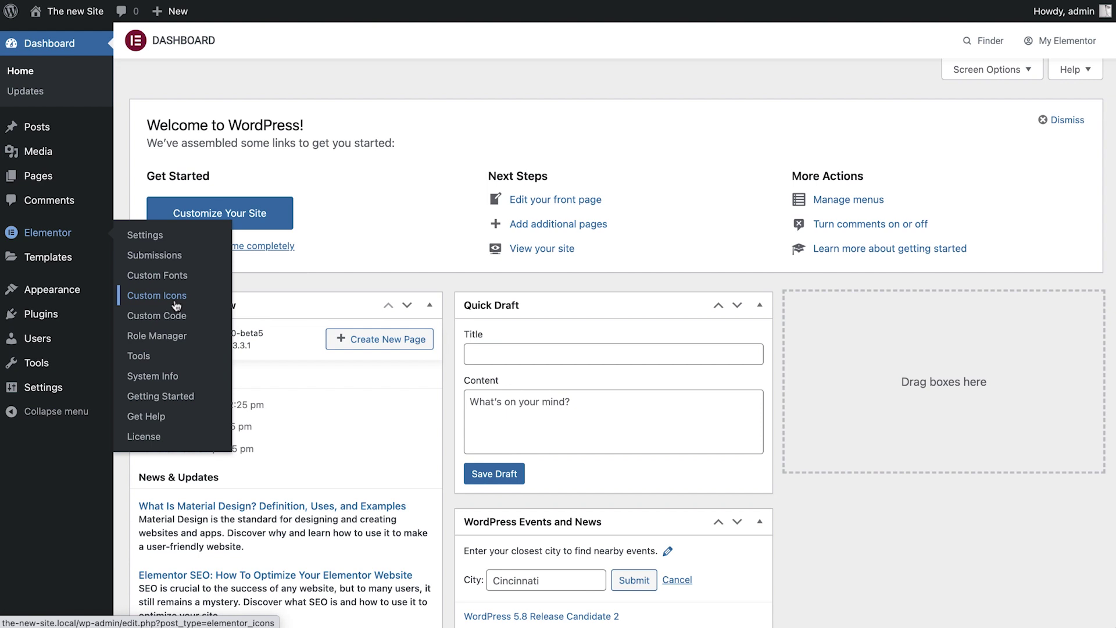
Step: Show the Integrations tab of the new site's Elementor Settings
{"action": "left_click", "coordinate": [145, 235]}
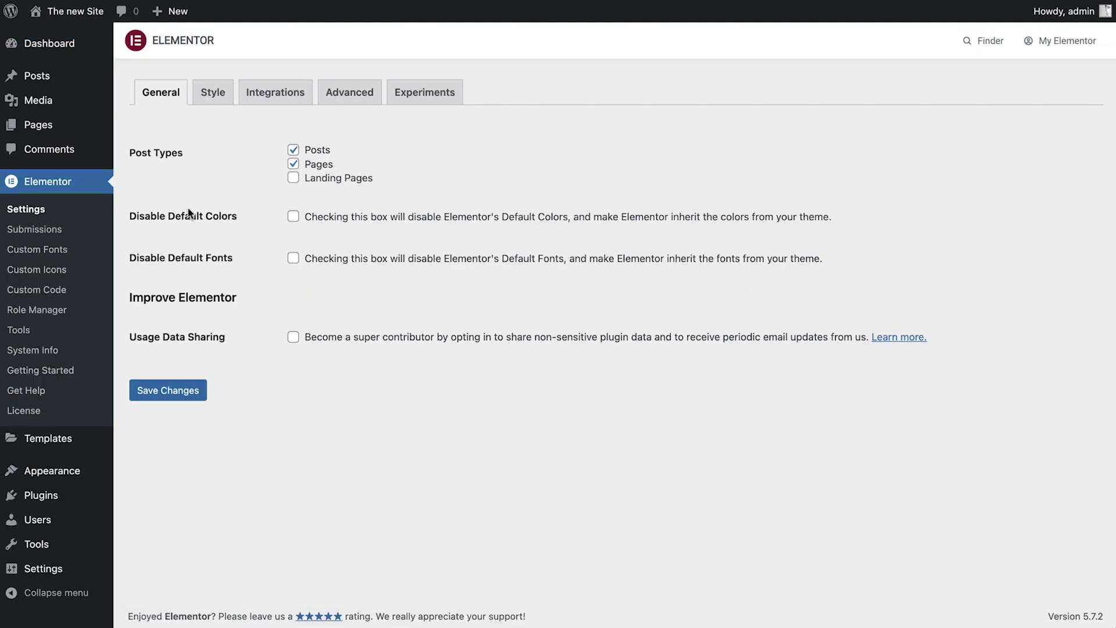
{"action": "left_click", "coordinate": [275, 103]}
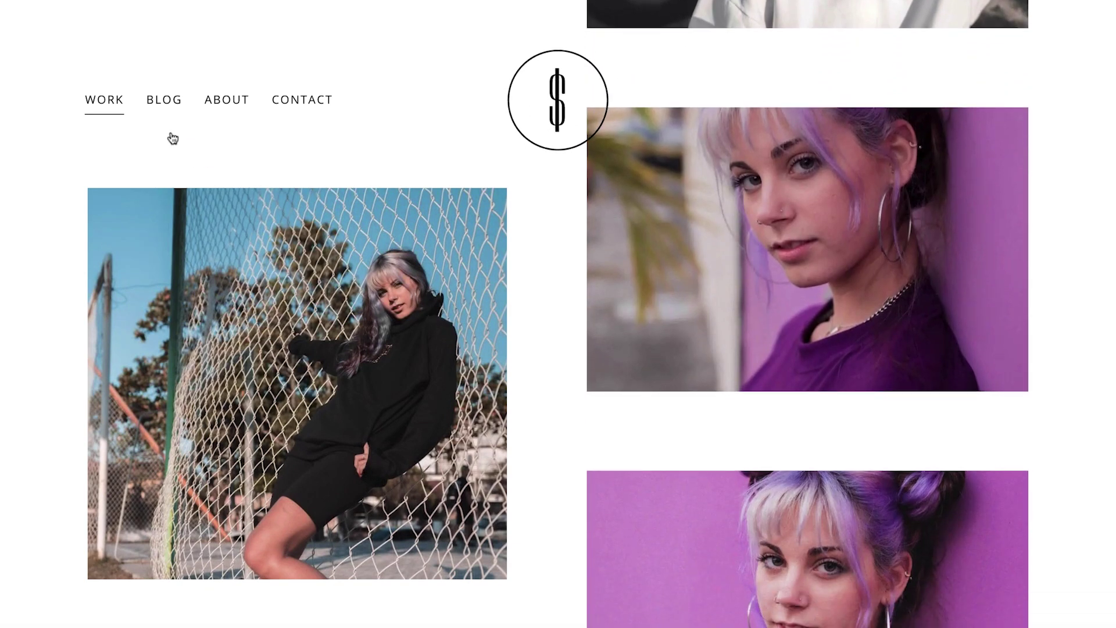
Step: Visit the live portfolio's Blog, About and Contact pages through the top navigation
{"action": "left_click", "coordinate": [150, 100]}
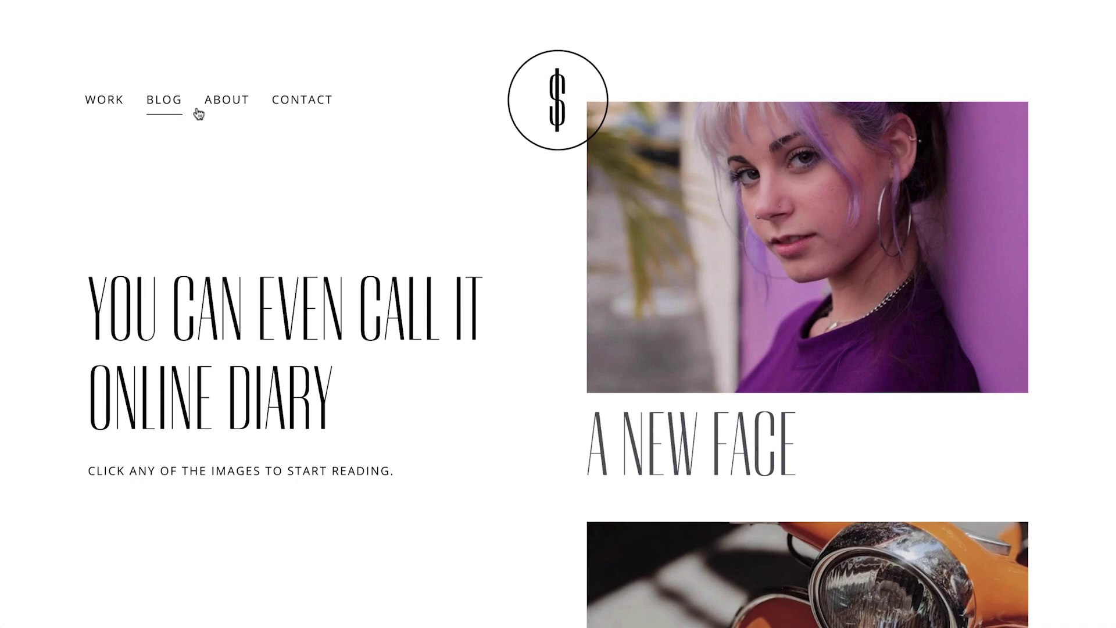
{"action": "left_click", "coordinate": [220, 107]}
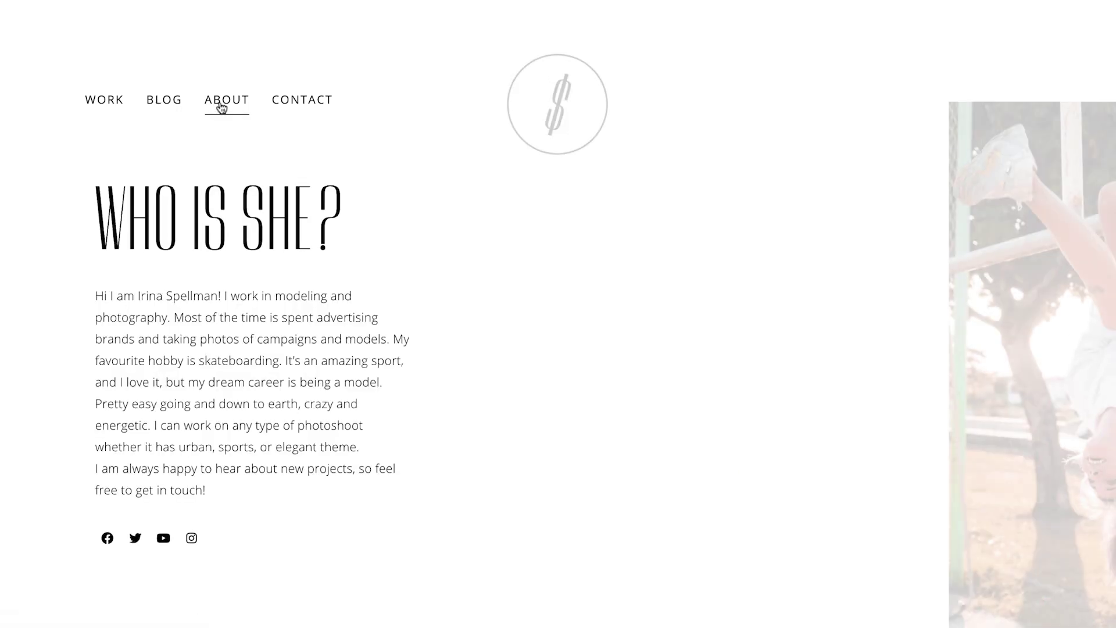
{"action": "left_click", "coordinate": [282, 108]}
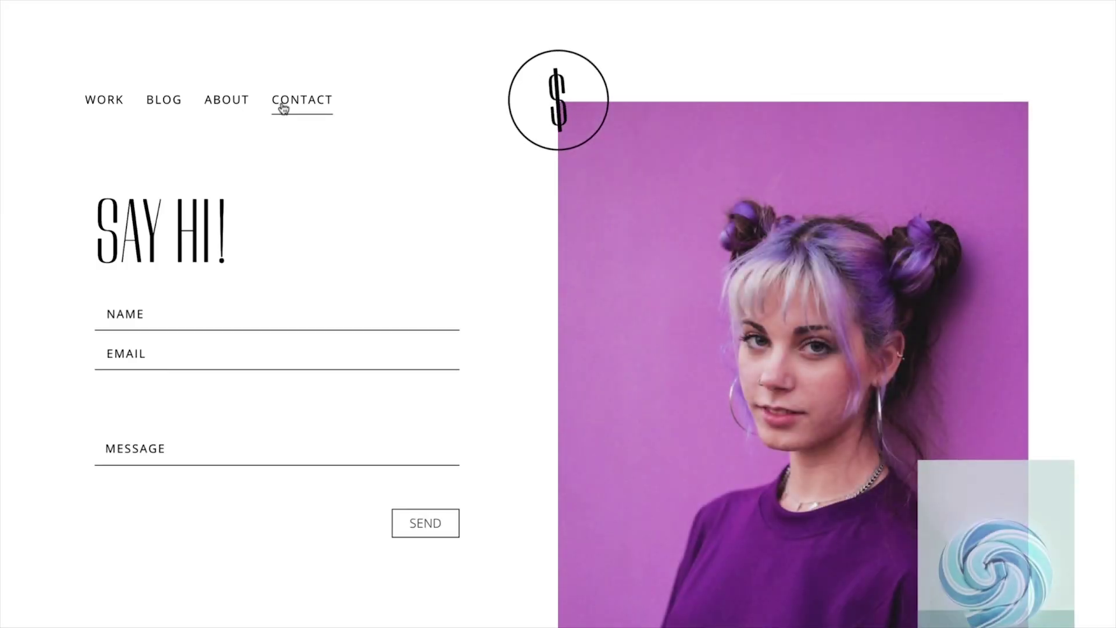